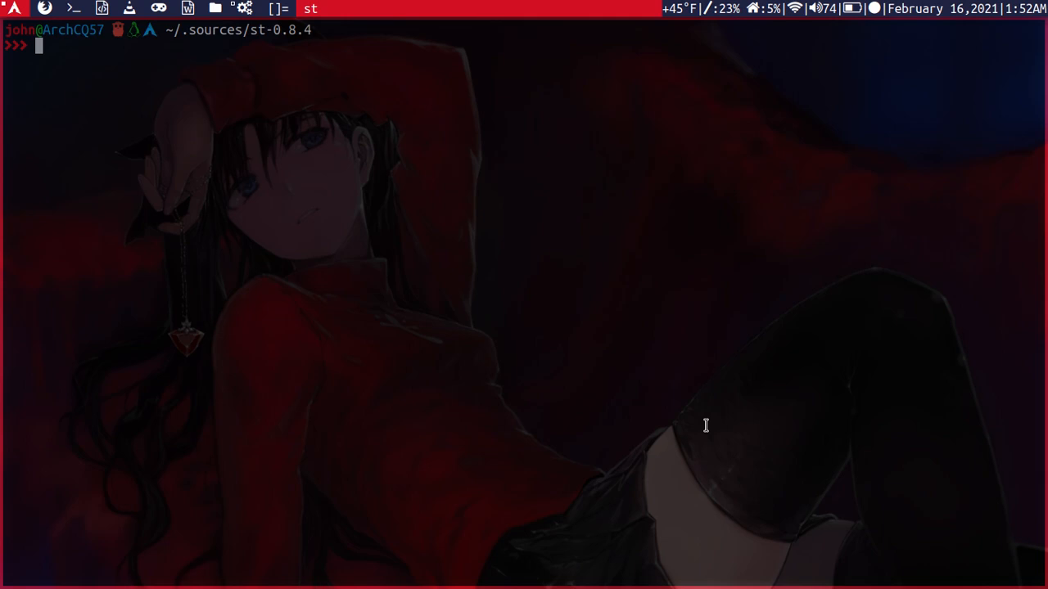
Step: List the installed fonts in a second terminal window, then close that window
{"action": "key", "text": "super+Return"}
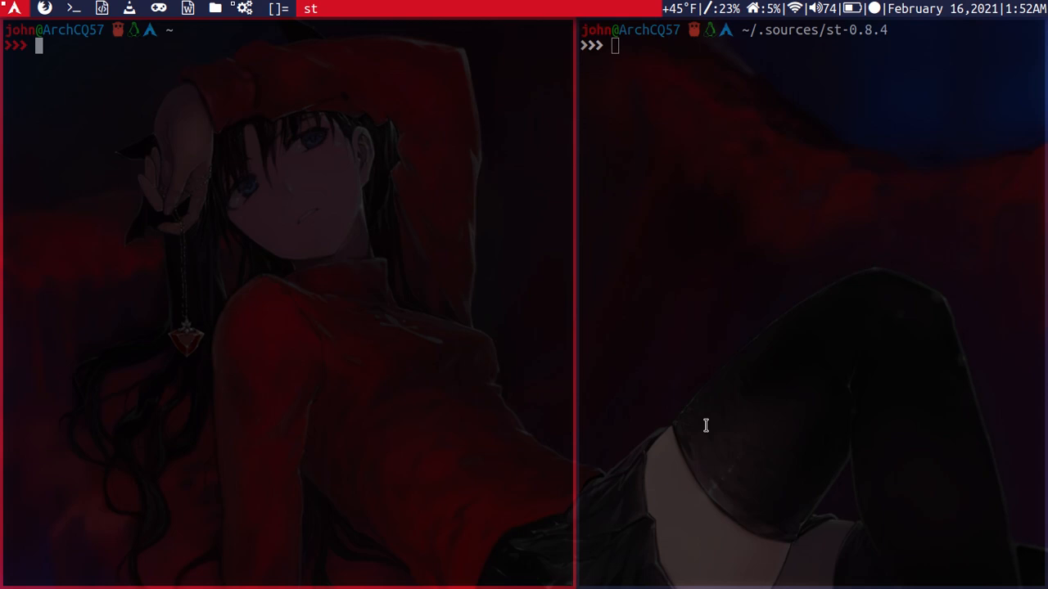
{"action": "type", "text": "fc-"}
{"action": "type", "text": "list"}
{"action": "key", "text": "Return"}
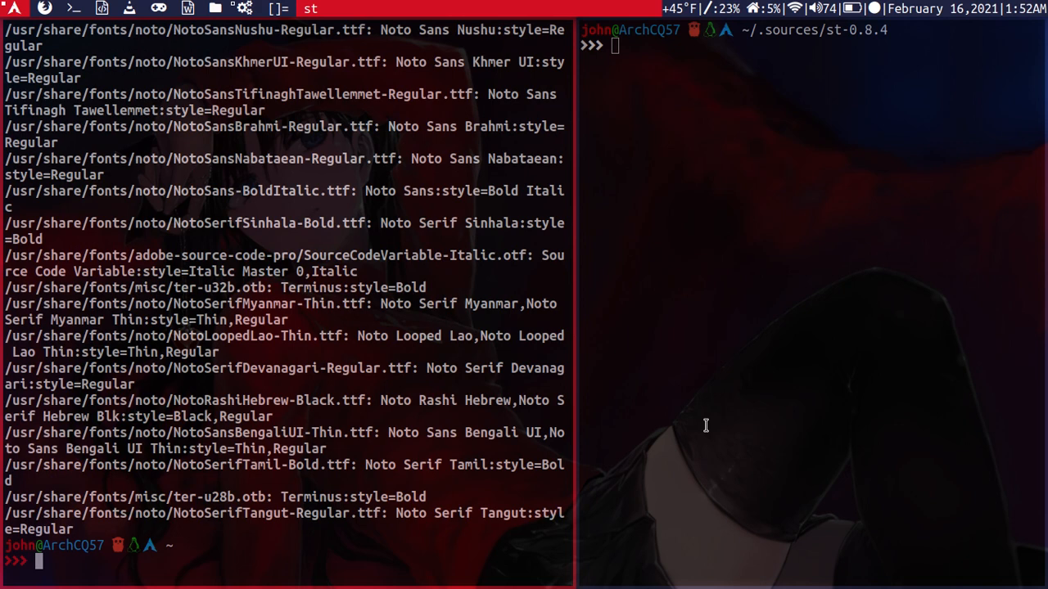
{"action": "key", "text": "ctrl+d"}
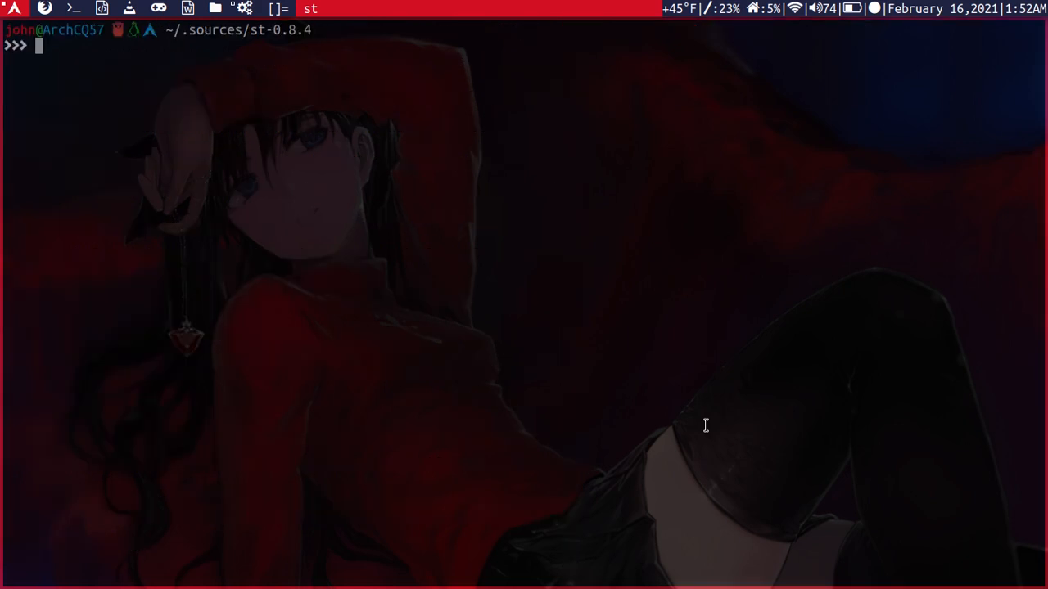
Step: Reopen config.h in nano from shell history and move down to the UbuntuMono font line
{"action": "key", "text": "Up"}
{"action": "key", "text": "Up"}
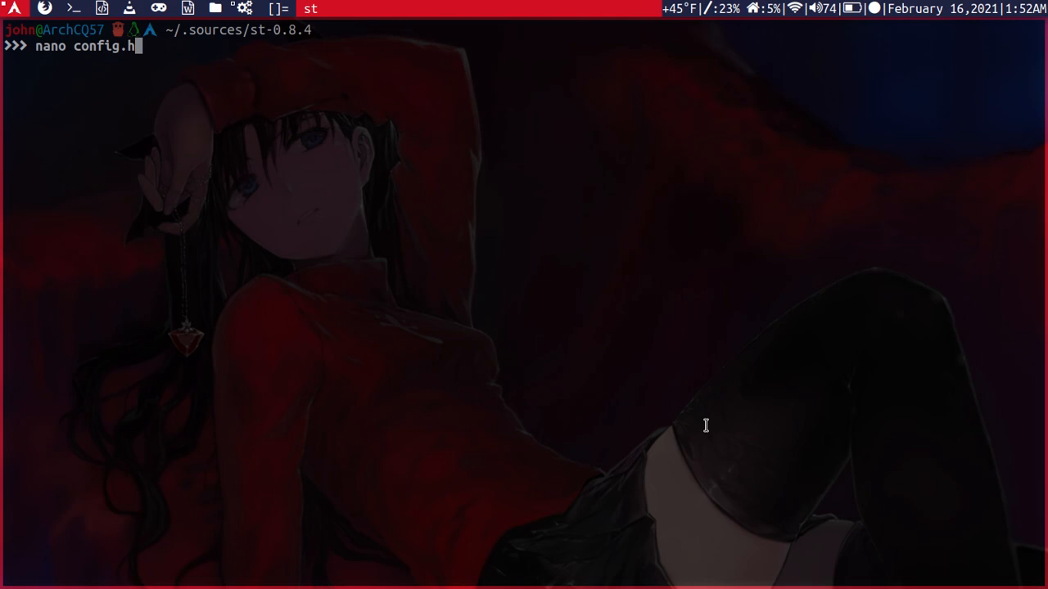
{"action": "key", "text": "Return"}
{"action": "key", "text": "Down"}
{"action": "key", "text": "Down"}
{"action": "key", "text": "Down"}
{"action": "key", "text": "Down"}
{"action": "key", "text": "Down"}
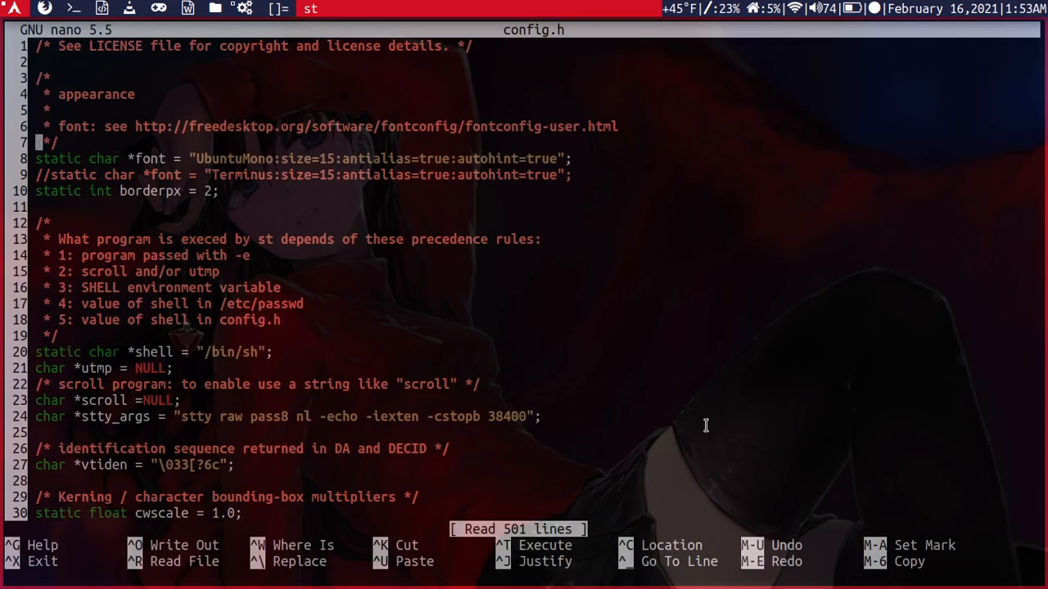
{"action": "key", "text": "Down"}
Step: Move the cursor along line 8 through the UbuntuMono name to the size 15 and antialias options
{"action": "key", "text": "Right"}
{"action": "key", "text": "Right"}
{"action": "key", "text": "Right"}
{"action": "key", "text": "Right"}
{"action": "key", "text": "ctrl+Right"}
{"action": "key", "text": "ctrl+Right"}
{"action": "key", "text": "ctrl+Right"}
{"action": "key", "text": "ctrl+Right"}
{"action": "key", "text": "ctrl+Right"}
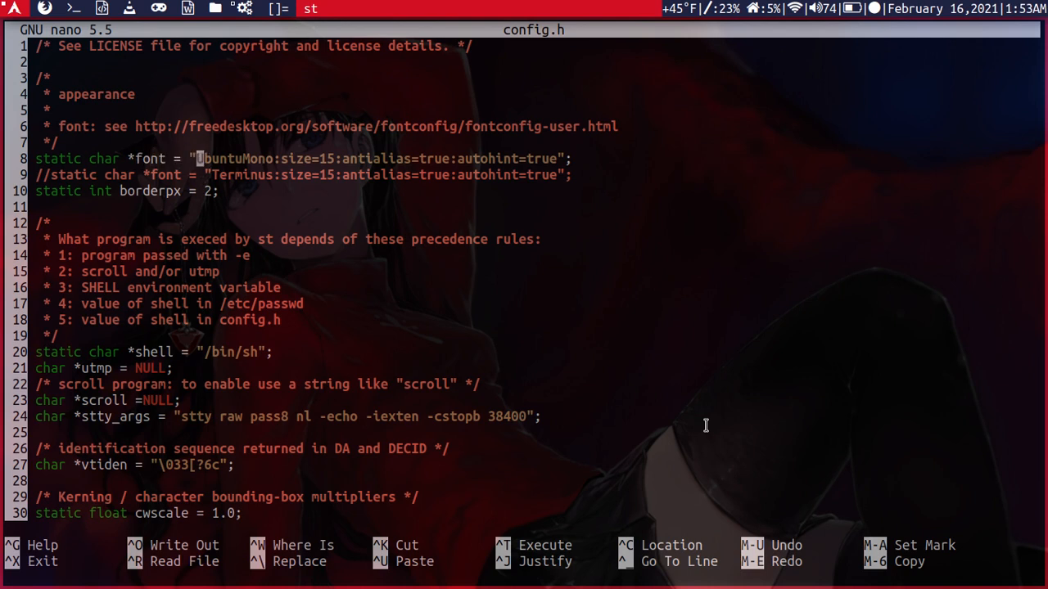
{"action": "key", "text": "Right"}
{"action": "key", "text": "Right"}
{"action": "key", "text": "Right"}
{"action": "key", "text": "Right"}
{"action": "key", "text": "Right"}
{"action": "key", "text": "Right"}
{"action": "key", "text": "Right"}
{"action": "key", "text": "Right"}
{"action": "key", "text": "Right"}
{"action": "key", "text": "Right"}
{"action": "key", "text": "Right"}
{"action": "key", "text": "Right"}
{"action": "key", "text": "Right"}
{"action": "key", "text": "Right"}
{"action": "key", "text": "Right"}
{"action": "key", "text": "Right"}
{"action": "key", "text": "Right"}
{"action": "key", "text": "Right"}
{"action": "key", "text": "Right"}
{"action": "key", "text": "Right"}
{"action": "key", "text": "Right"}
{"action": "key", "text": "Left"}
Step: Comment out the UbuntuMono line, uncomment the Terminus line, and save config.h on exit
{"action": "key", "text": "ctrl+Left"}
{"action": "key", "text": "ctrl+Left"}
{"action": "key", "text": "ctrl+Left"}
{"action": "key", "text": "Left"}
{"action": "key", "text": "Left"}
{"action": "key", "text": "Left"}
{"action": "key", "text": "Left"}
{"action": "key", "text": "Left"}
{"action": "key", "text": "Left"}
{"action": "key", "text": "Left"}
{"action": "key", "text": "Left"}
{"action": "key", "text": "Left"}
{"action": "key", "text": "Left"}
{"action": "type", "text": "//"}
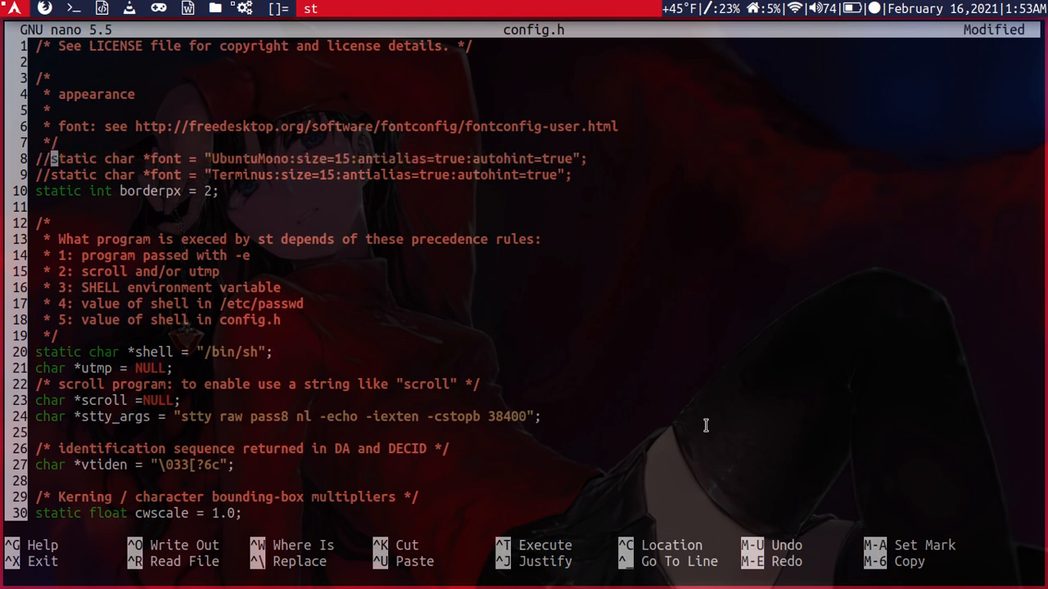
{"action": "key", "text": "Down"}
{"action": "key", "text": "BackSpace"}
{"action": "key", "text": "BackSpace"}
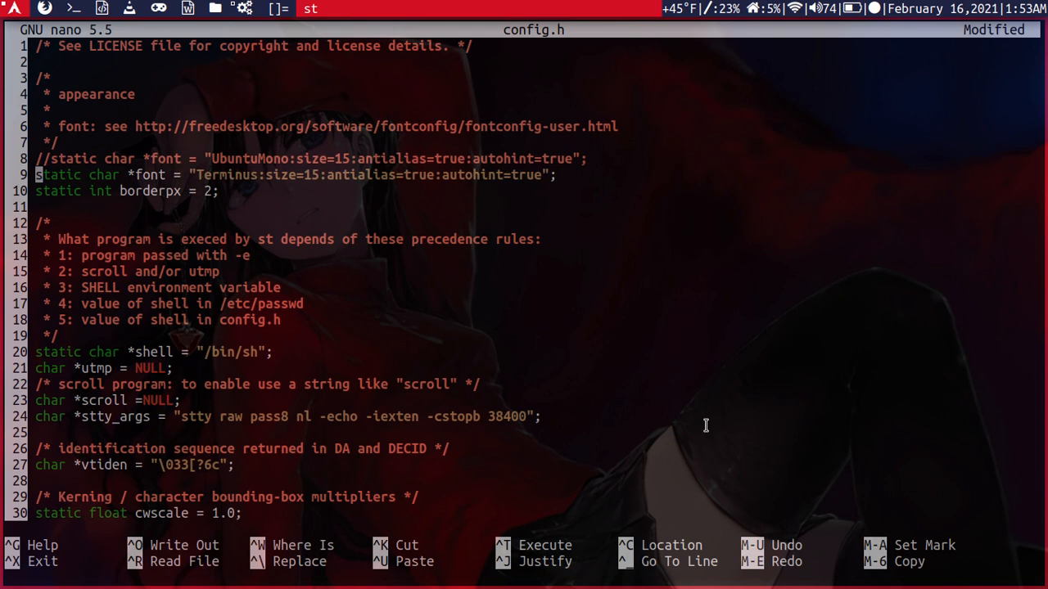
{"action": "key", "text": "ctrl+x"}
{"action": "key", "text": "y"}
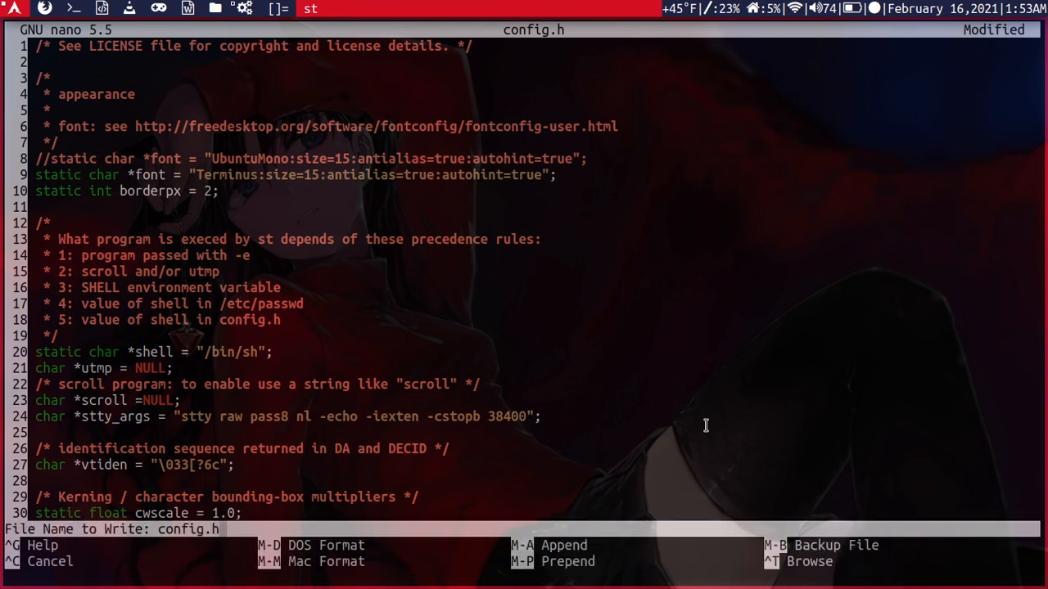
{"action": "key", "text": "Return"}
{"action": "type", "text": "sudo make clean install"}
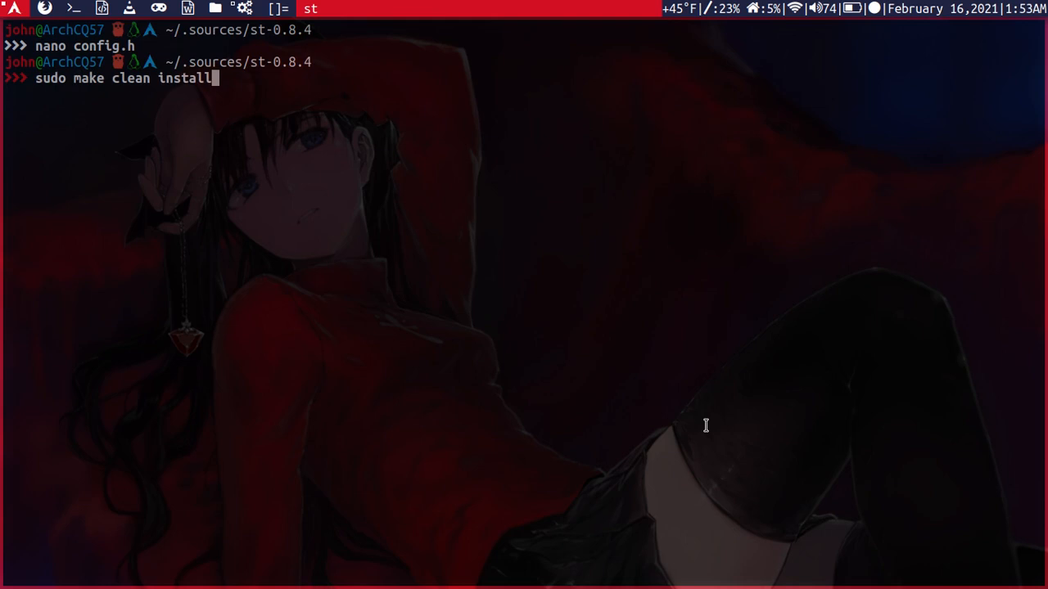
Step: Run sudo make clean install and spawn a new terminal to see the Terminus font
{"action": "key", "text": "Return"}
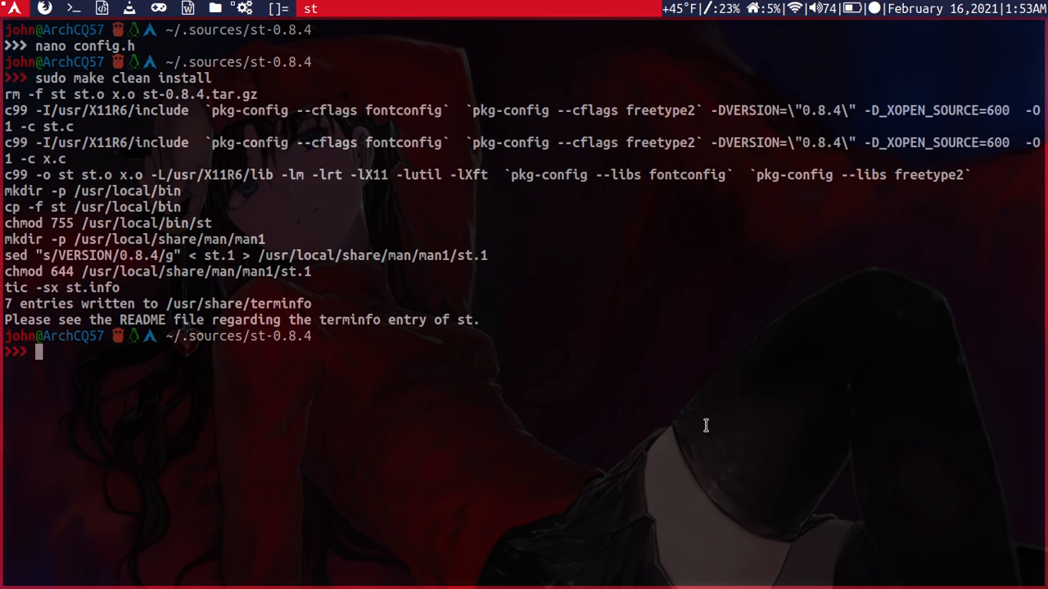
{"action": "key", "text": "super+Return"}
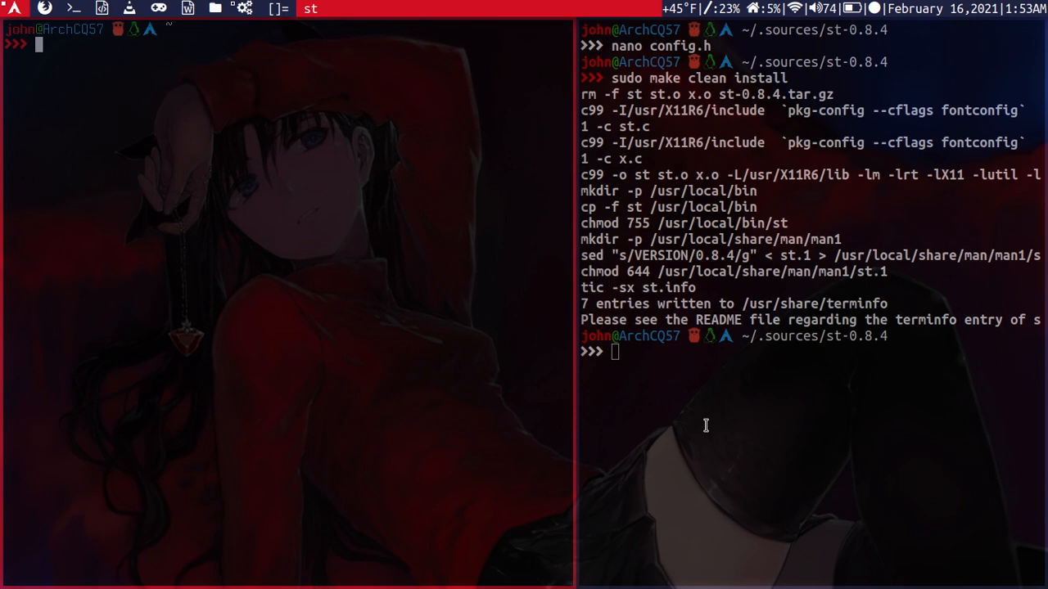
Step: Close the test terminal and reopen config.h in nano from shell history
{"action": "key", "text": "super+shift+c"}
{"action": "key", "text": "Up"}
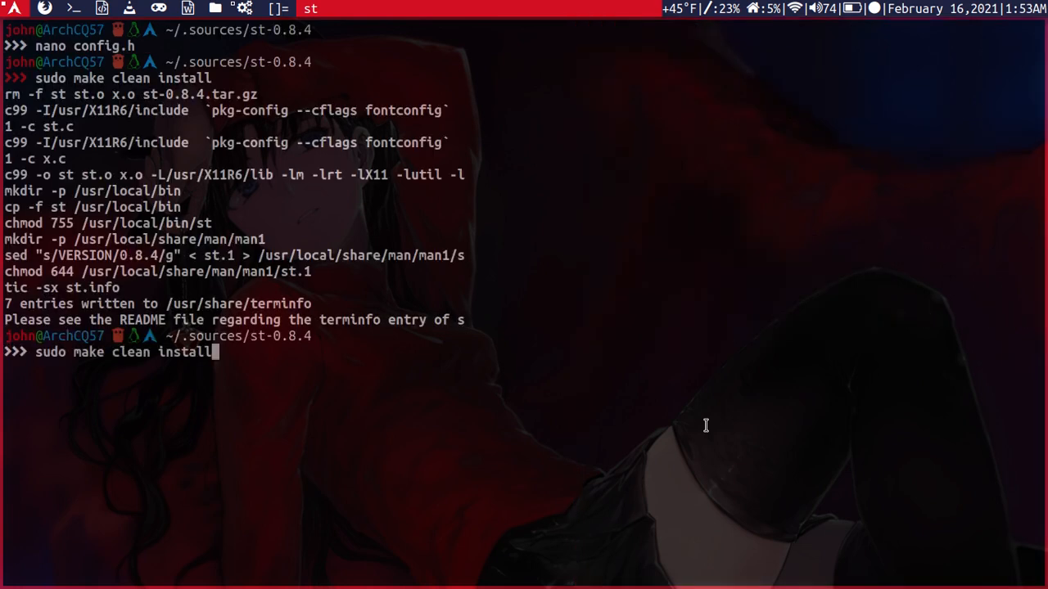
{"action": "key", "text": "Up"}
{"action": "key", "text": "Return"}
Step: Uncomment the UbuntuMono line, comment out Terminus, write config.h and exit to the shell
{"action": "key", "text": "Down"}
{"action": "key", "text": "Down"}
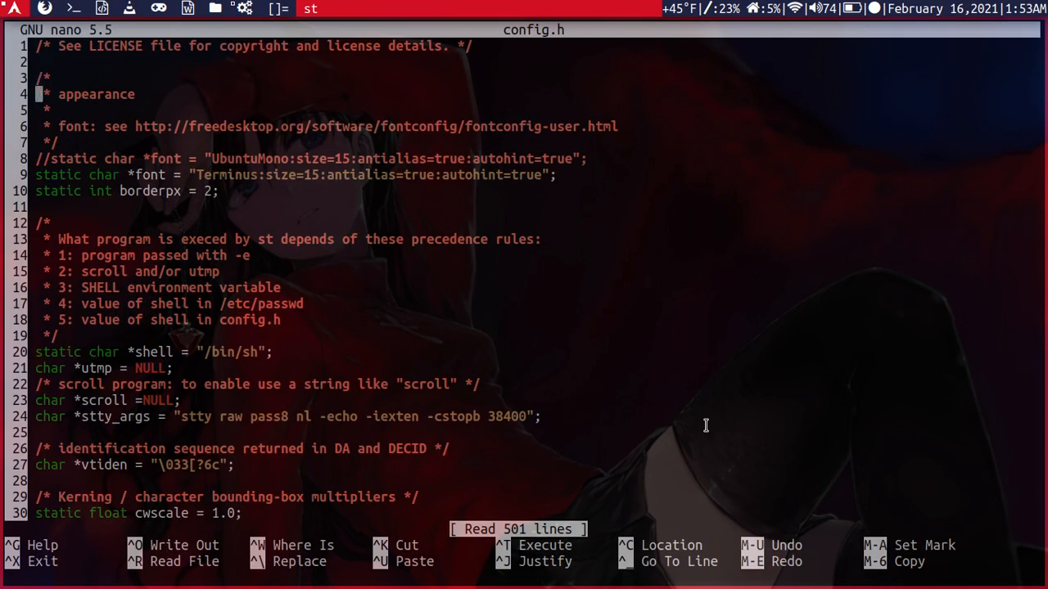
{"action": "key", "text": "Down"}
{"action": "key", "text": "Down"}
{"action": "key", "text": "Down"}
{"action": "key", "text": "Down"}
{"action": "key", "text": "Down"}
{"action": "key", "text": "Right"}
{"action": "key", "text": "Right"}
{"action": "key", "text": "BackSpace"}
{"action": "key", "text": "BackSpace"}
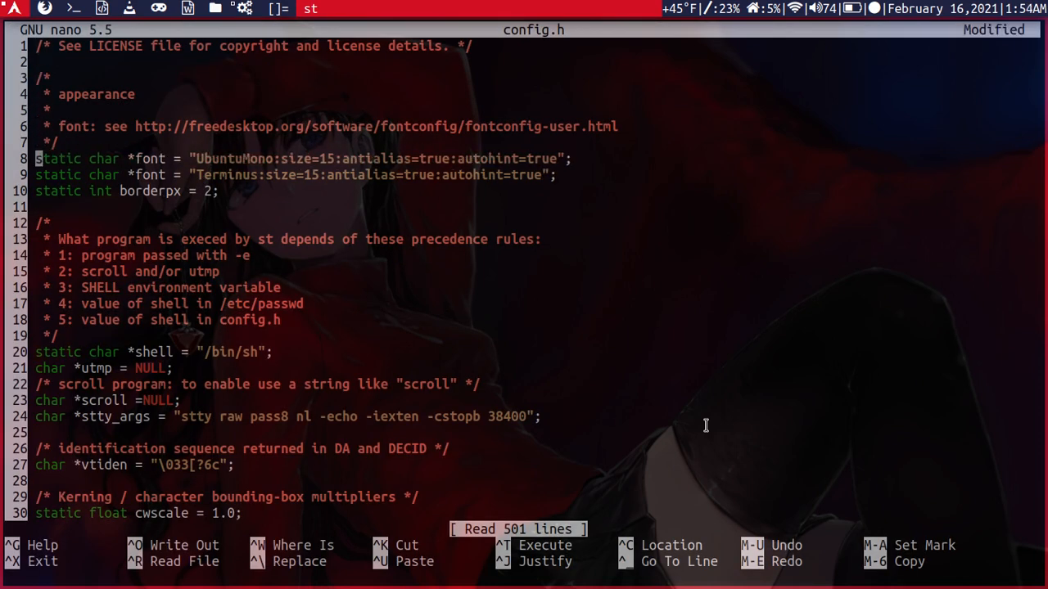
{"action": "key", "text": "Down"}
{"action": "type", "text": "//"}
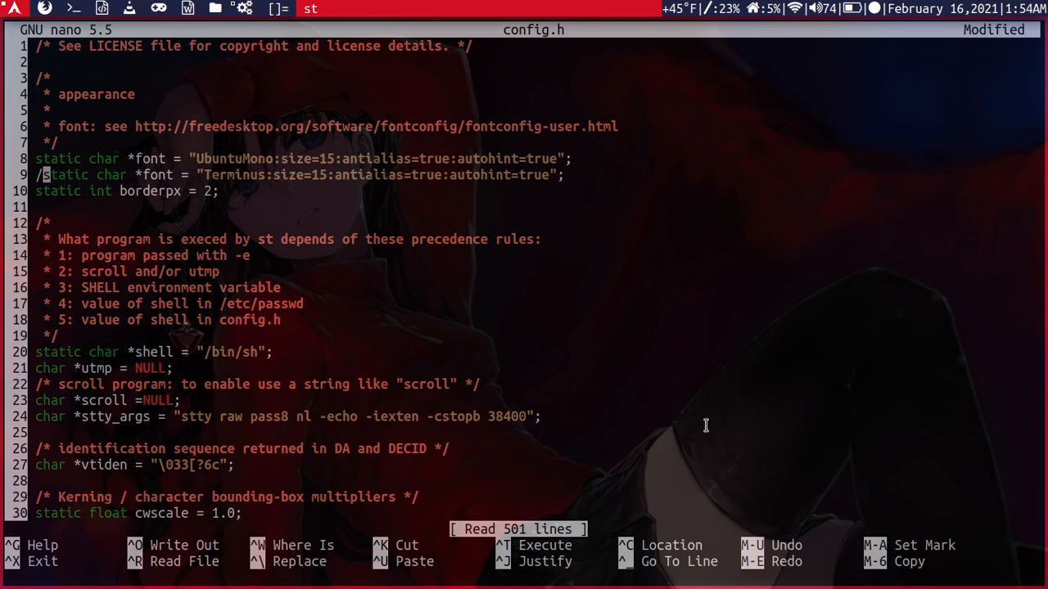
{"action": "type", "text": "/"}
{"action": "key", "text": "ctrl+o"}
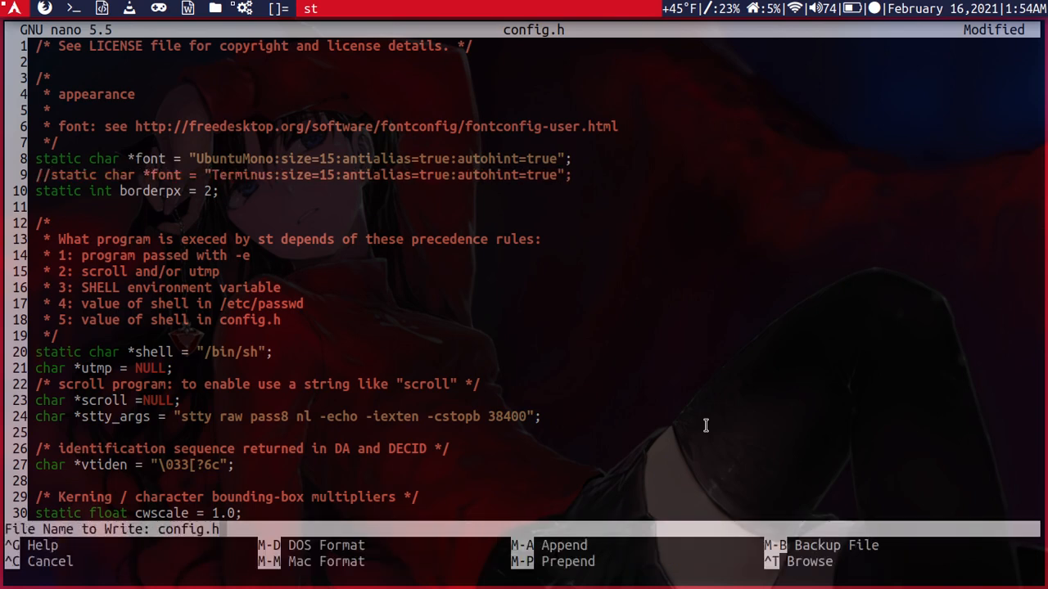
{"action": "key", "text": "Return"}
{"action": "key", "text": "ctrl+x"}
{"action": "type", "text": "sudo make clean install"}
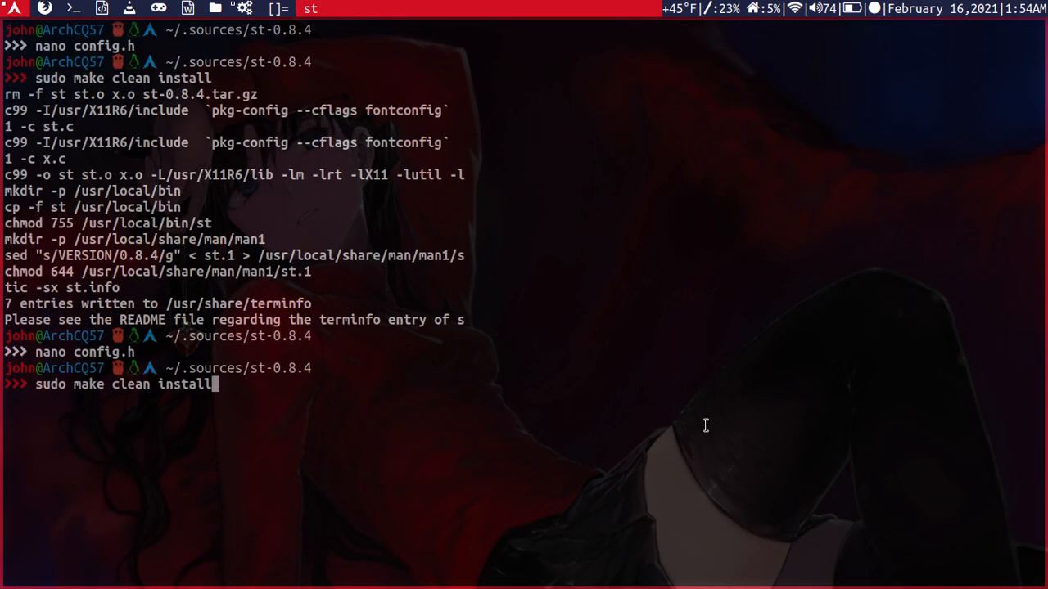
Step: Run sudo make clean install again and spawn a new terminal showing UbuntuMono
{"action": "key", "text": "Return"}
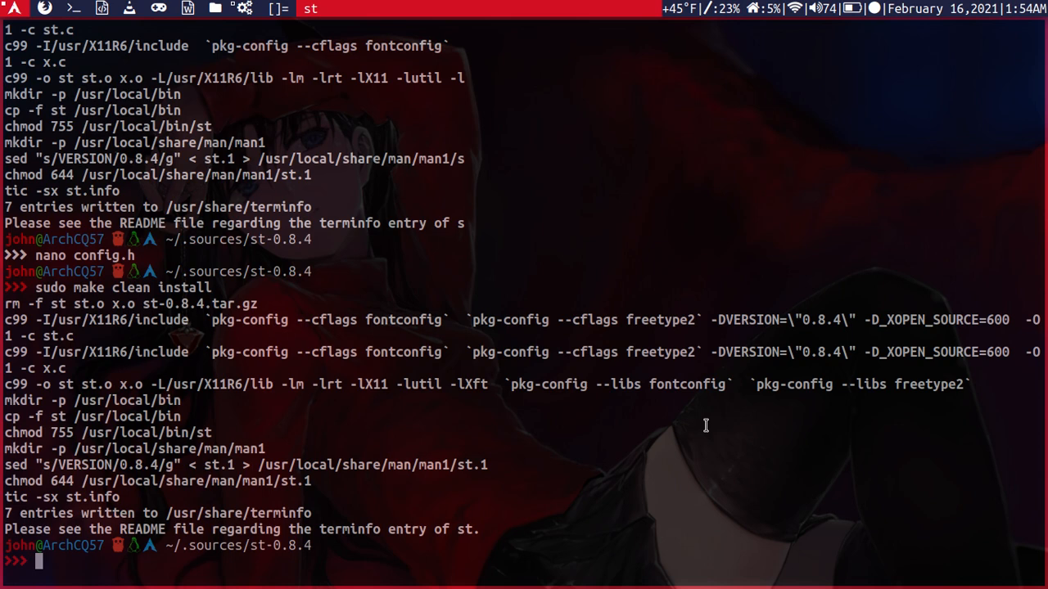
{"action": "key", "text": "super+Return"}
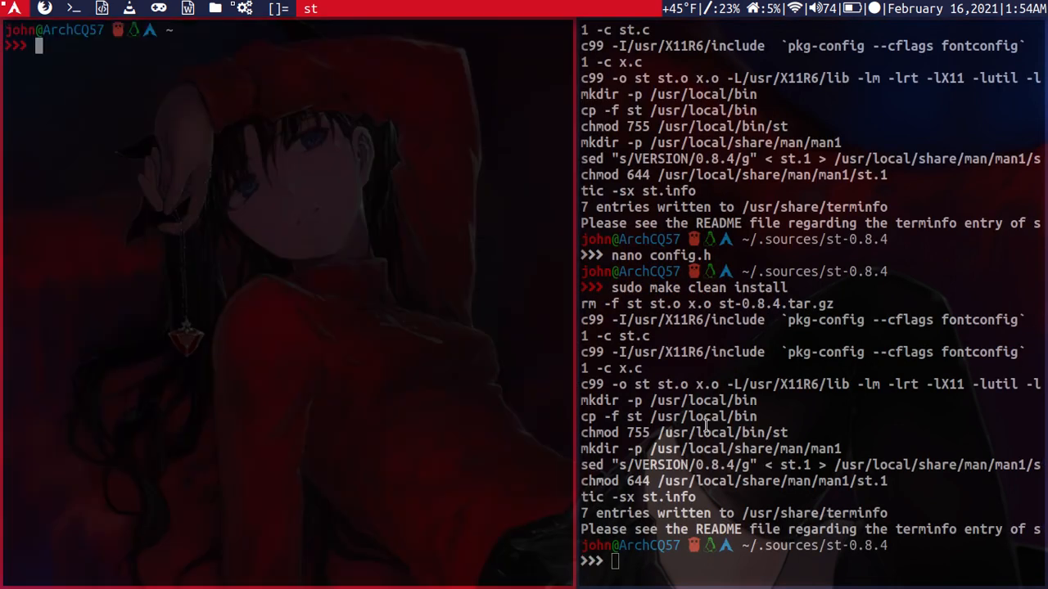